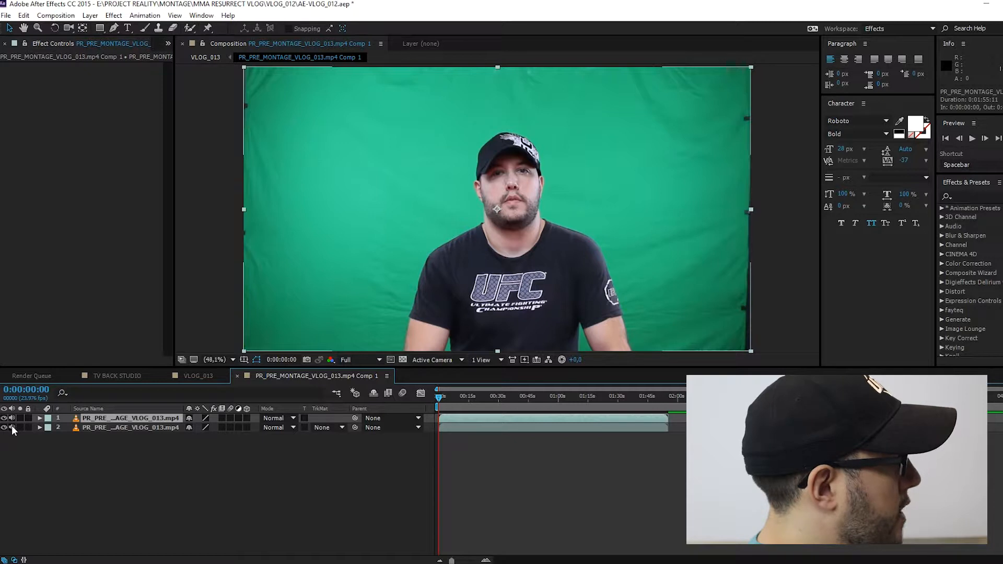
# - Hide the lower footage layer and apply the Keylight (1.2) effect to the upper copy
pyautogui.click(4, 427)
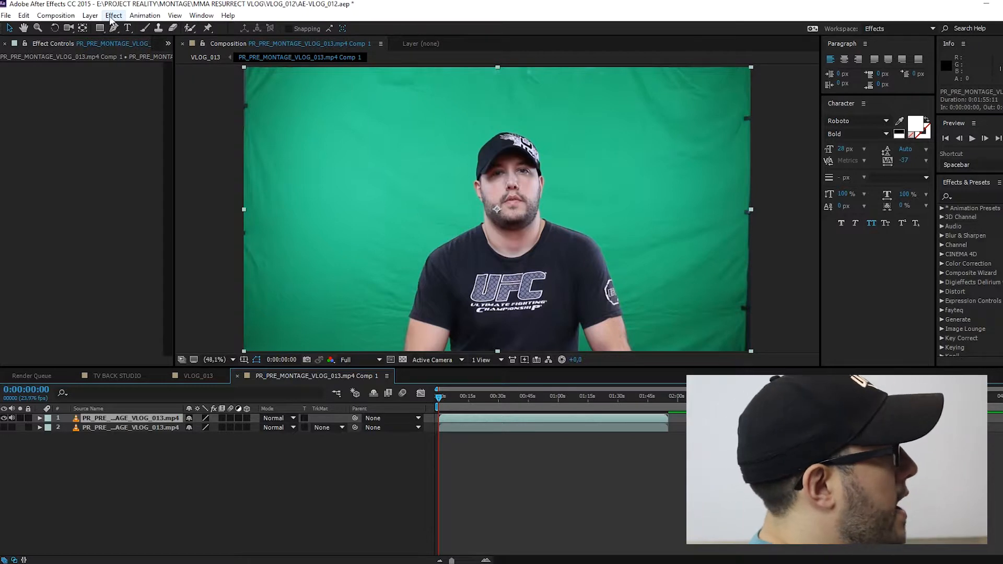
pyautogui.click(94, 16)
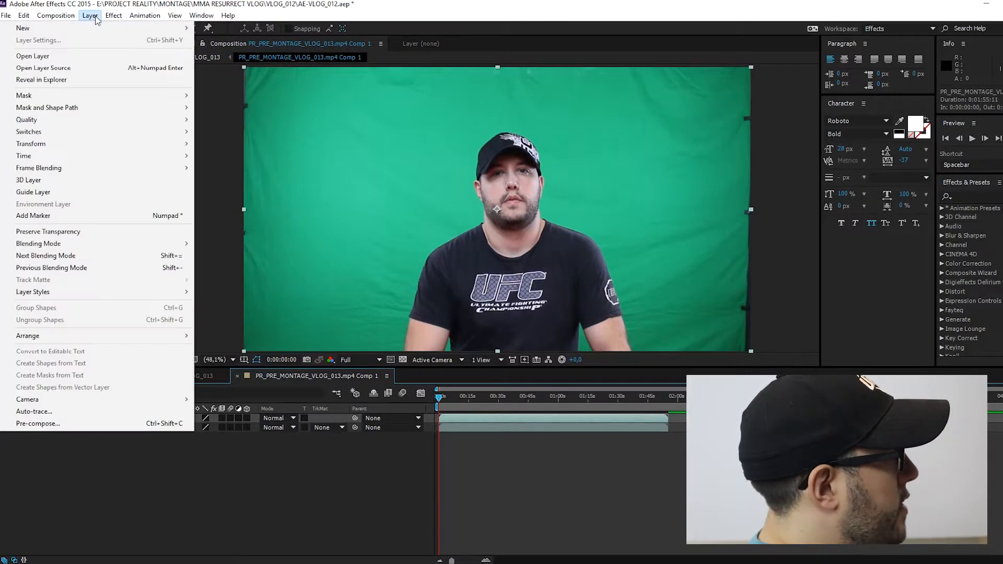
pyautogui.moveTo(114, 16)
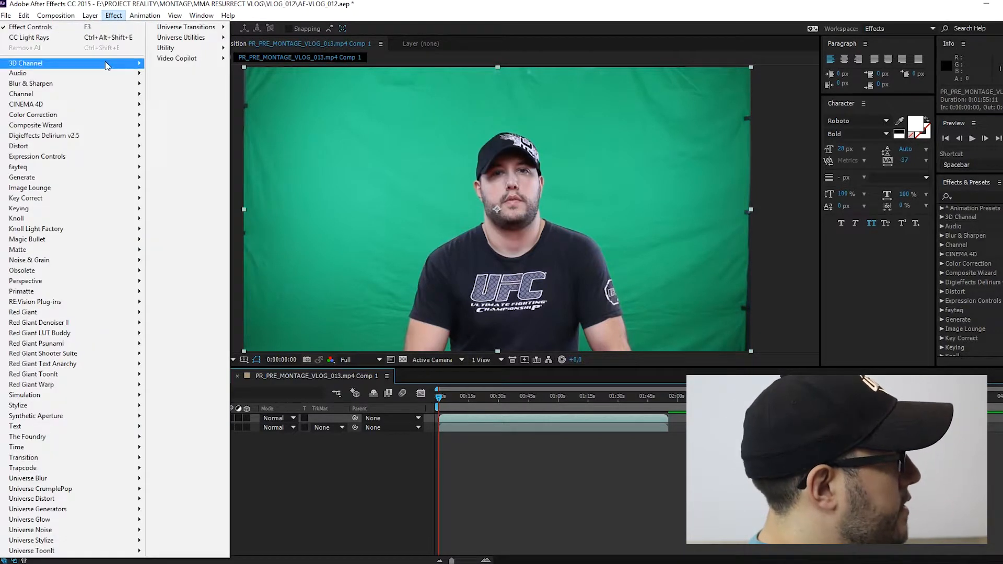
pyautogui.moveTo(125, 208)
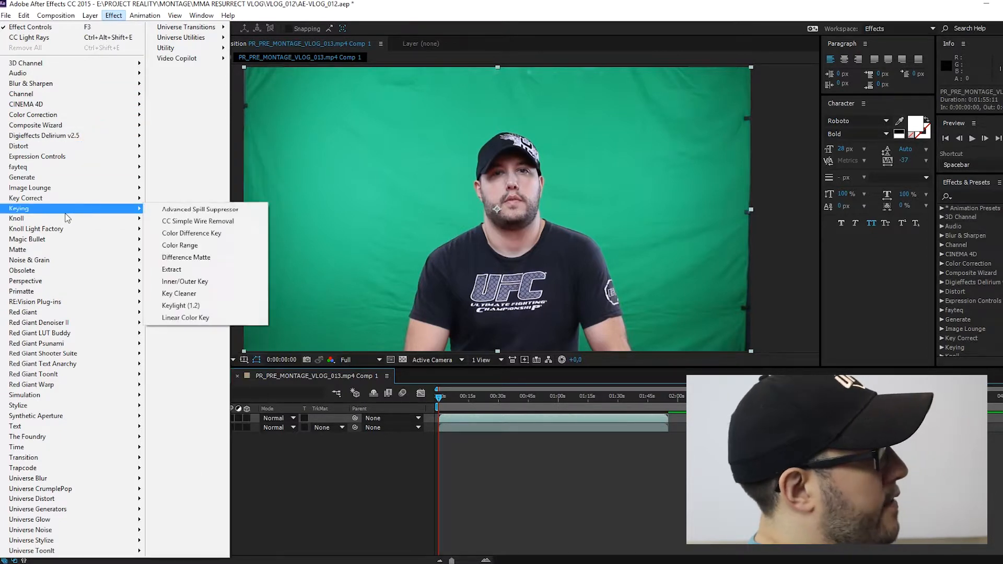
pyautogui.click(177, 306)
# - Sample the green backdrop as Keylight's Screen Colour, turn off Unpremultiply Result and set Screen Gain to 110
pyautogui.click(114, 135)
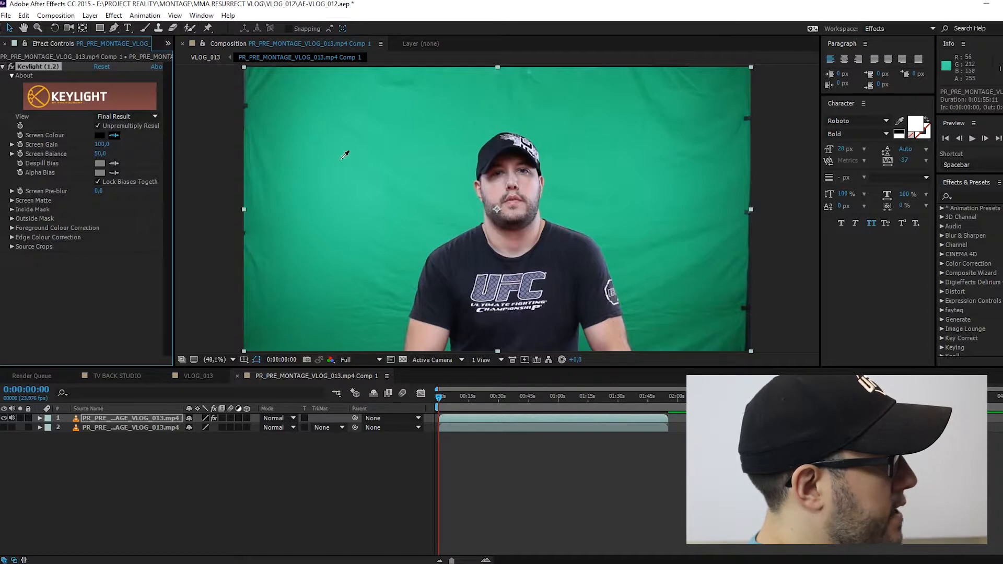
pyautogui.click(436, 181)
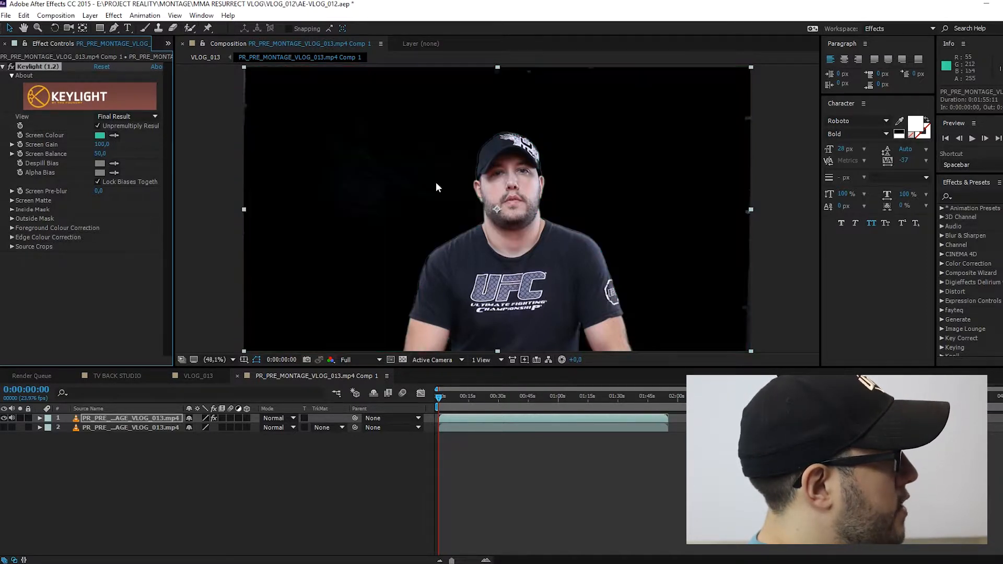
pyautogui.click(98, 125)
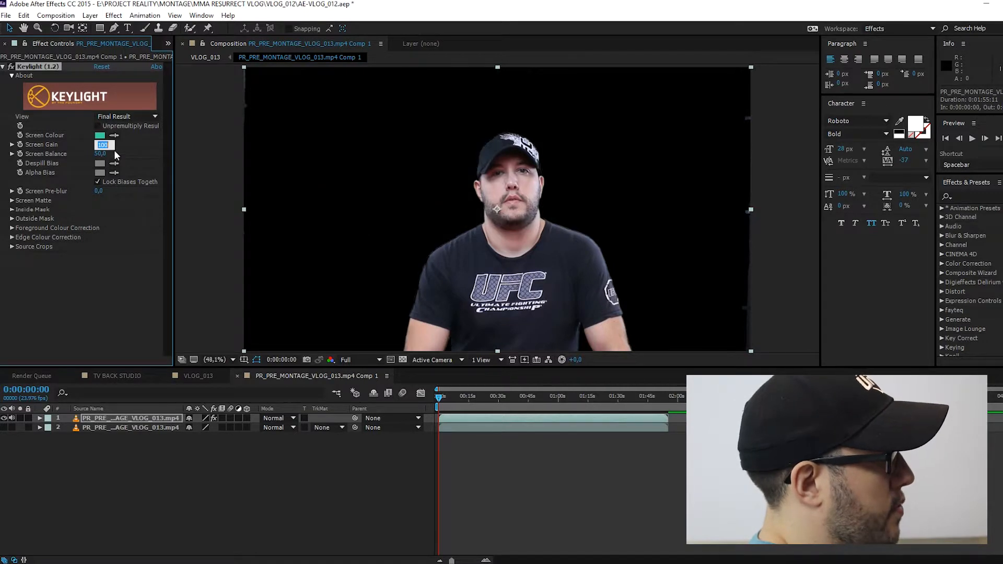
pyautogui.write('110,')
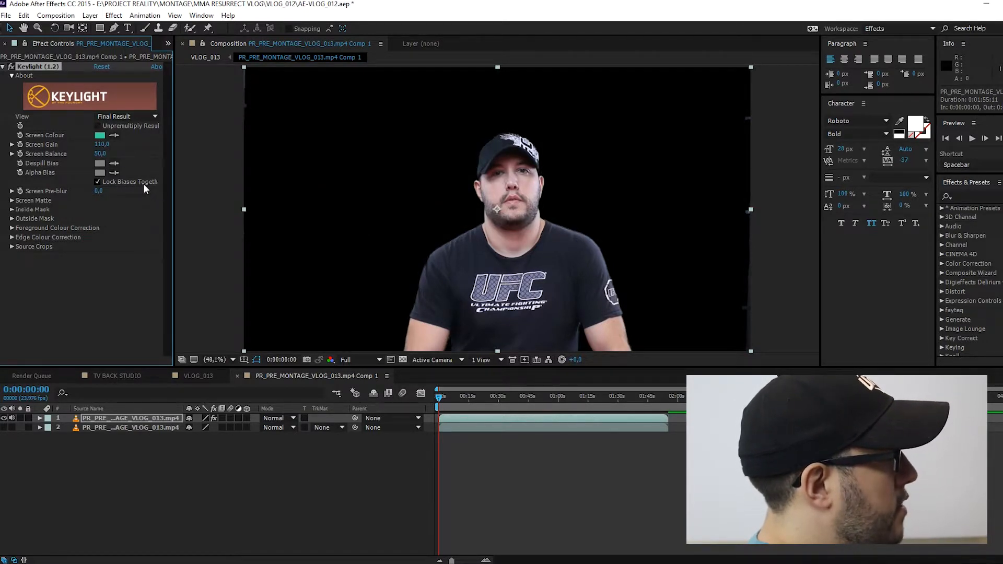
# - Inspect the key in Keylight's Intermediate Result and Combined Matte views, then return the view to Final Result
pyautogui.click(129, 116)
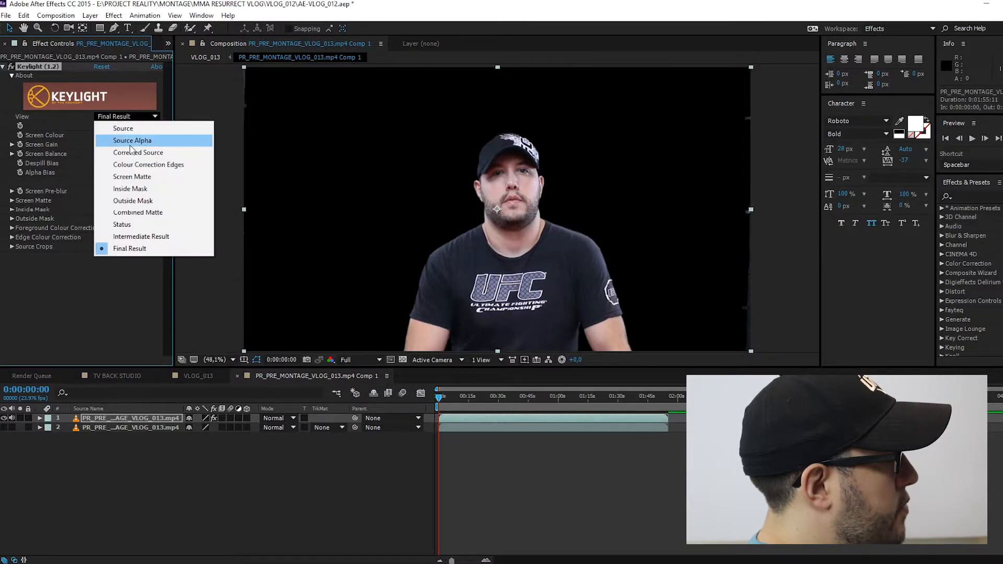
pyautogui.click(130, 236)
pyautogui.click(128, 116)
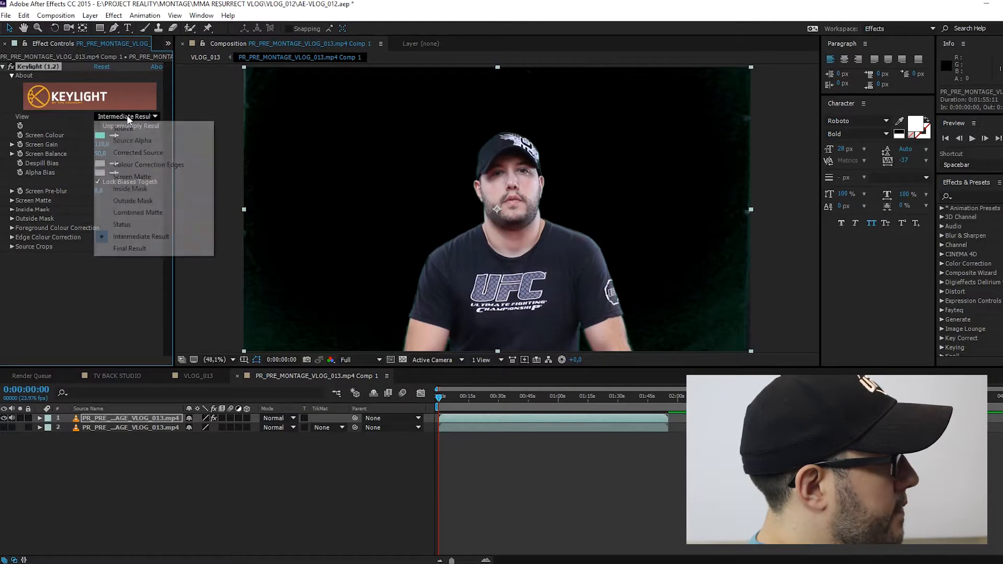
pyautogui.click(132, 210)
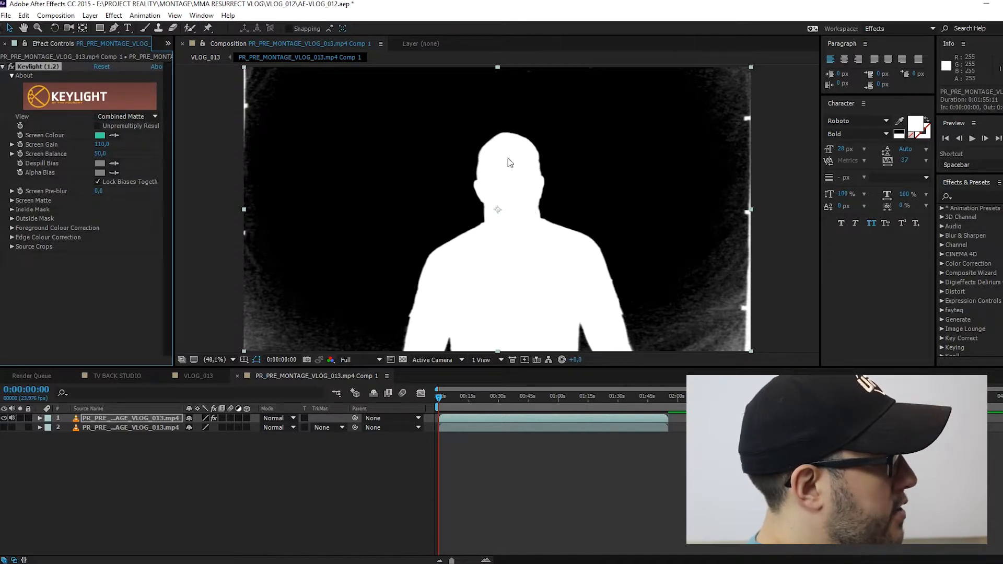
pyautogui.click(121, 116)
pyautogui.click(130, 248)
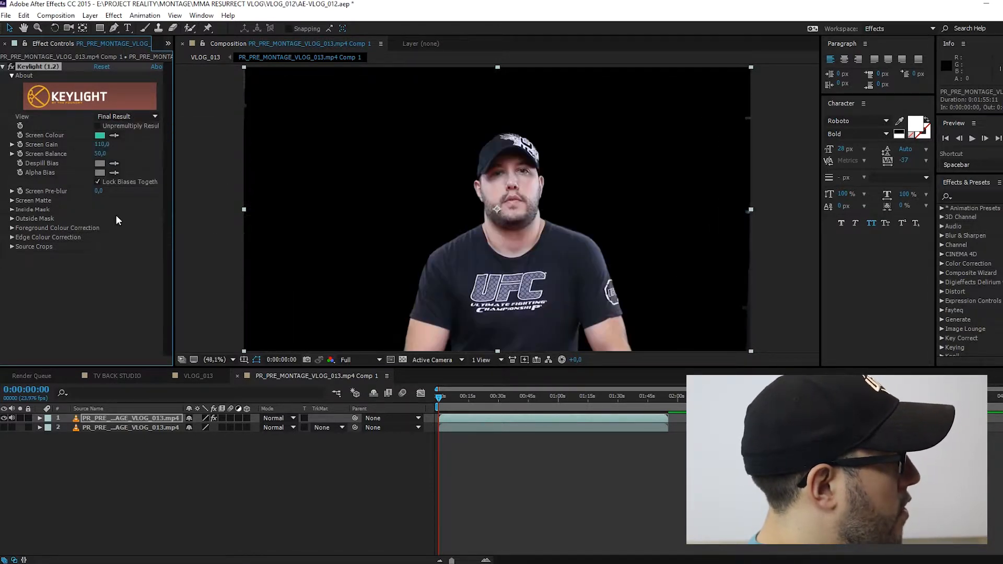
# - Hide the keyed layer, show the lower footage layer and set its track matte to Alpha Matte from the keyed copy
pyautogui.click(4, 418)
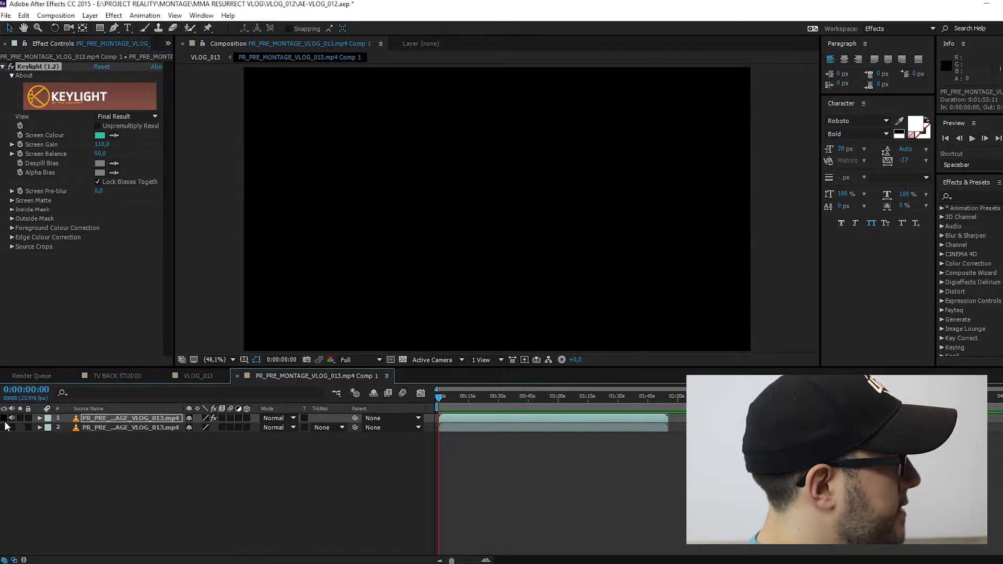
pyautogui.click(5, 427)
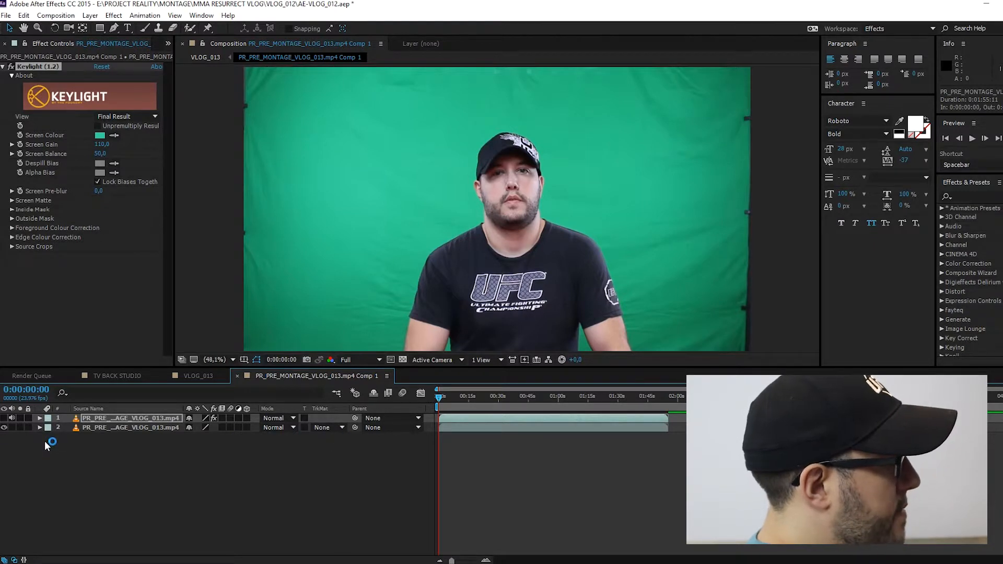
pyautogui.click(328, 427)
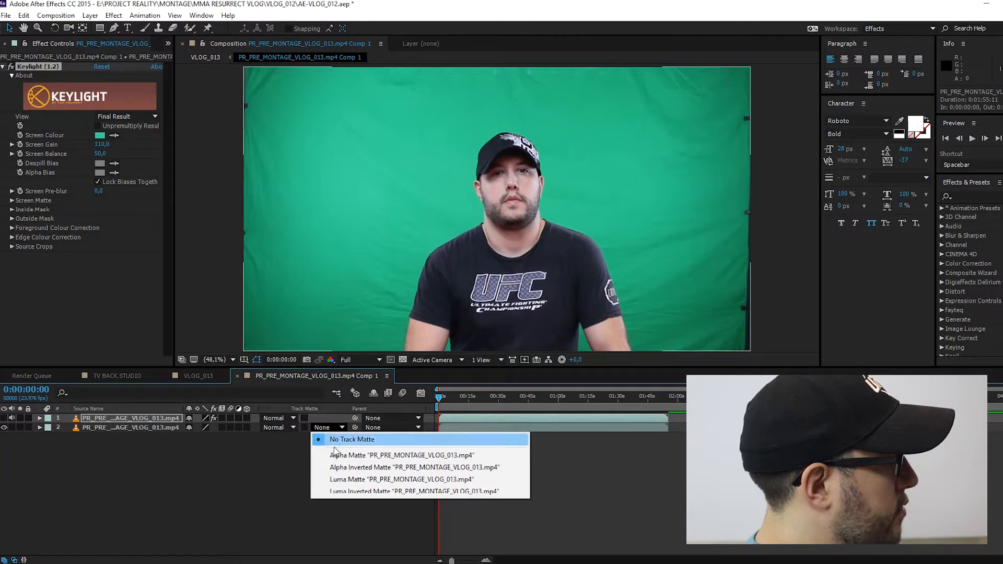
pyautogui.click(391, 459)
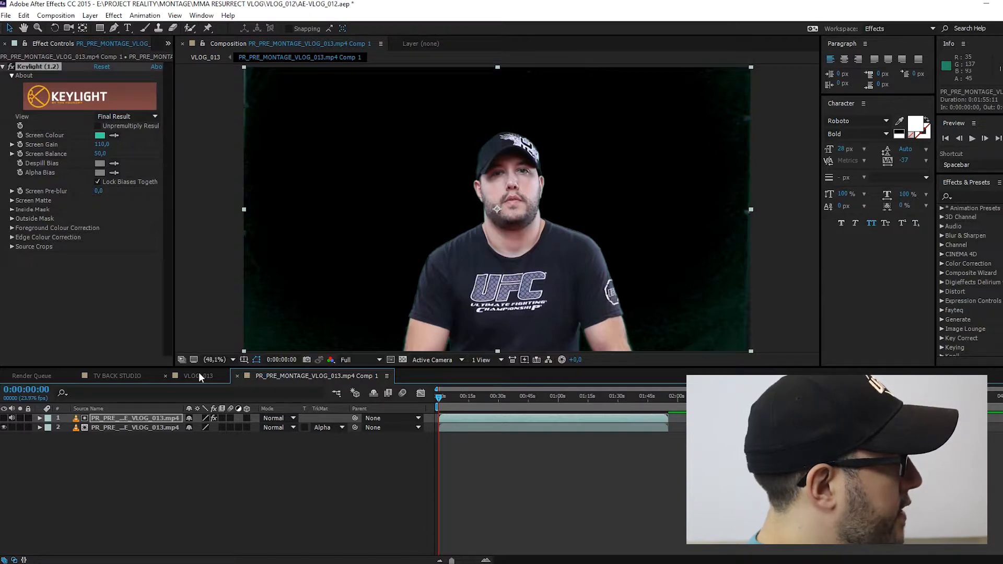
# - Pre-compose both footage layers into a new composition named SYLV TALK 1, moving all attributes into it
pyautogui.click(118, 419)
pyautogui.keyDown('shift'); pyautogui.click(117, 427); pyautogui.keyUp('shift')
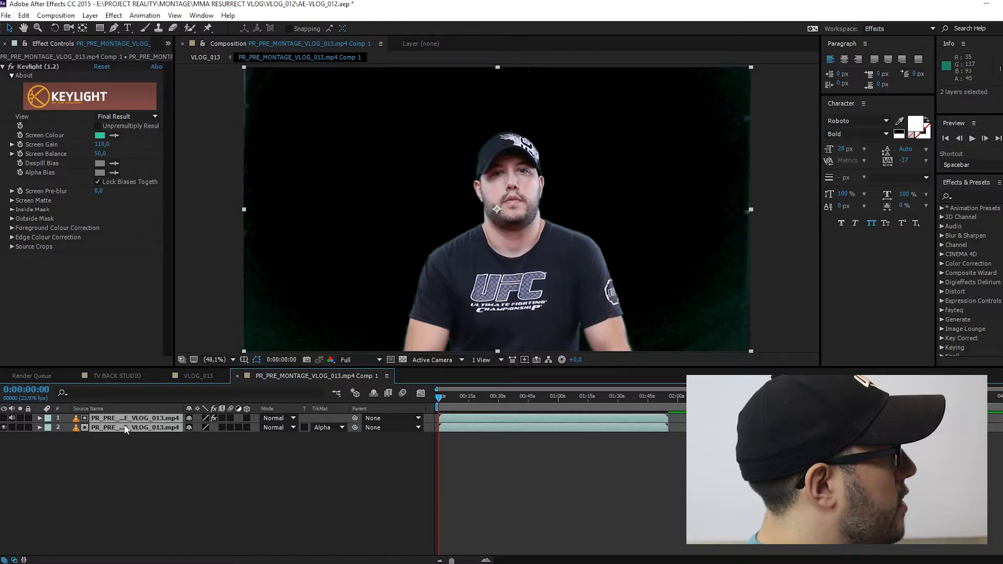
pyautogui.click(89, 16)
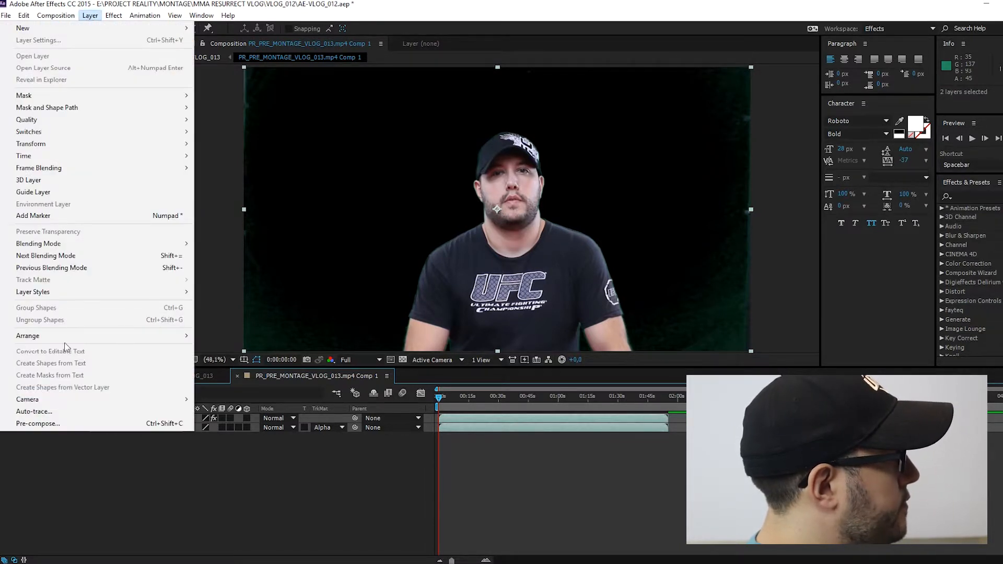
pyautogui.click(60, 425)
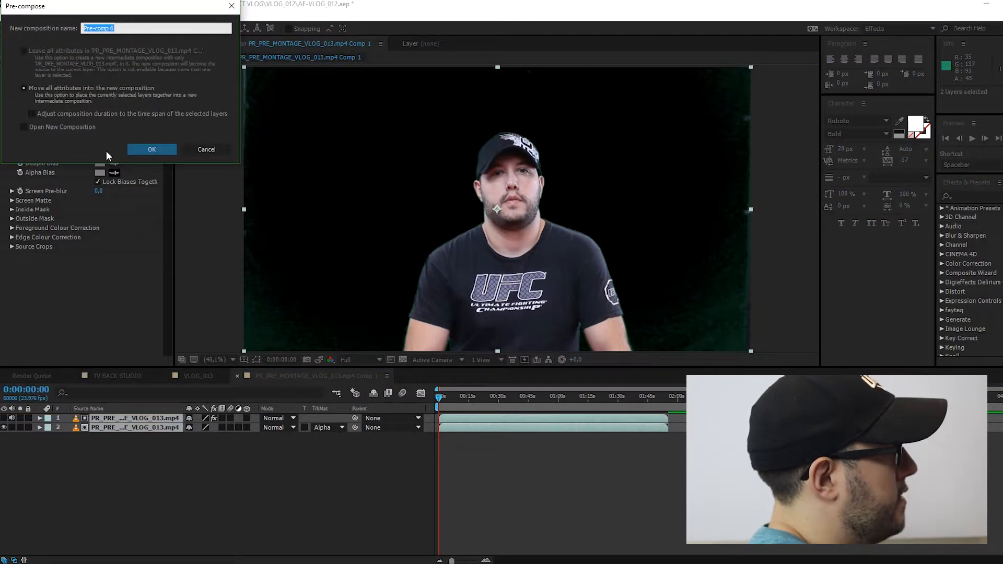
pyautogui.write('SYLV TALK')
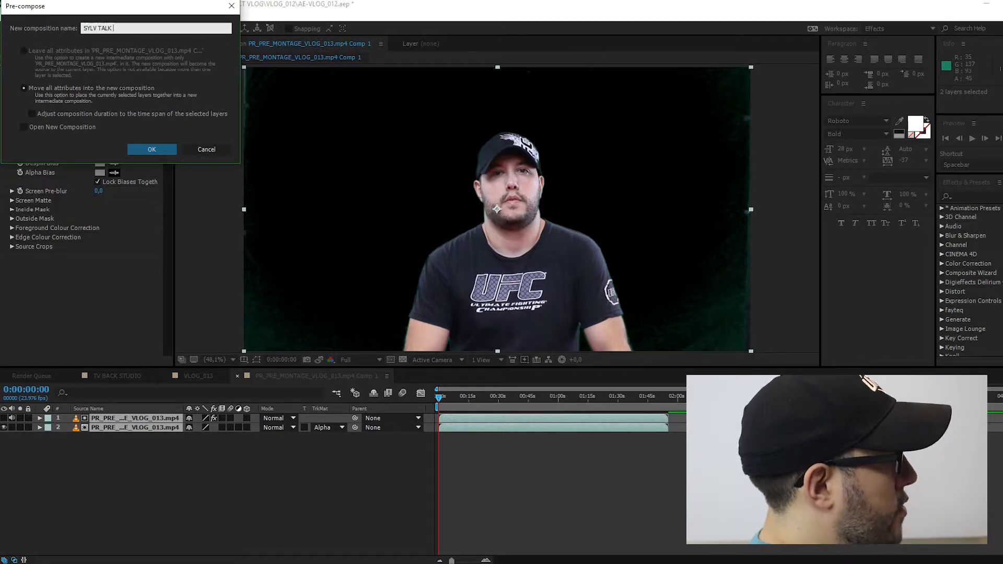
pyautogui.click(150, 149)
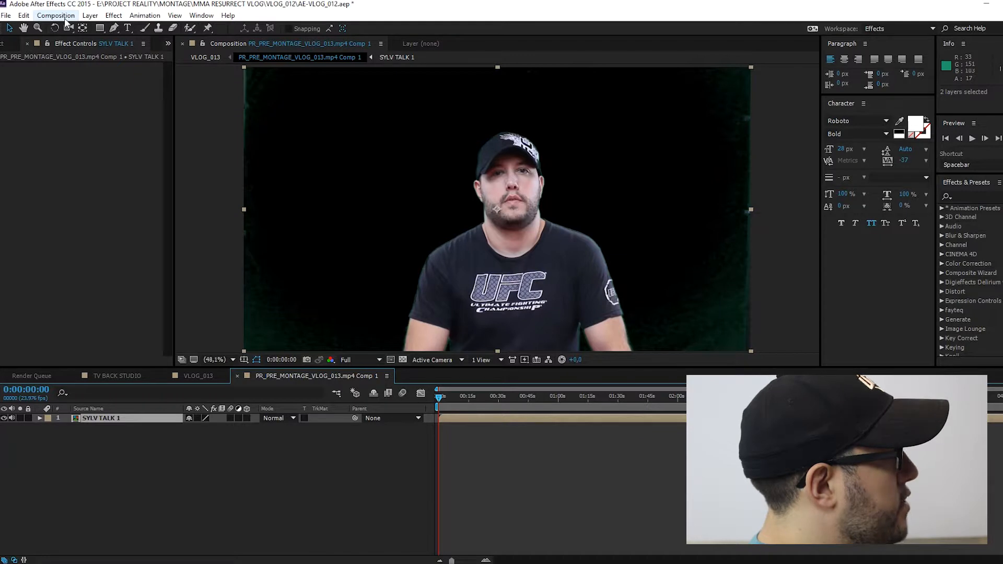
# - Duplicate the SYLV TALK 1 layer, scrub through the footage to check the key and return to the first frame
pyautogui.click(23, 16)
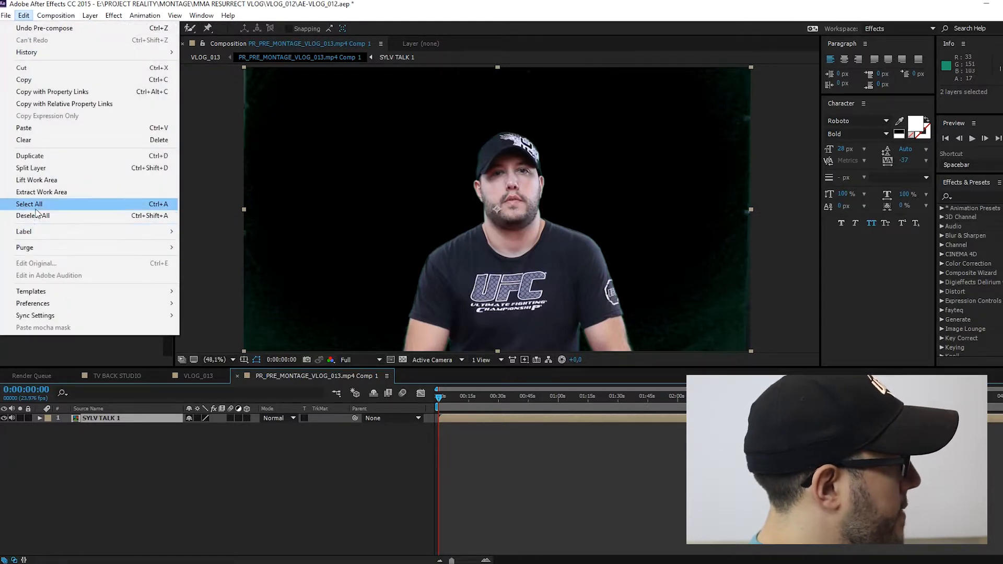
pyautogui.click(38, 156)
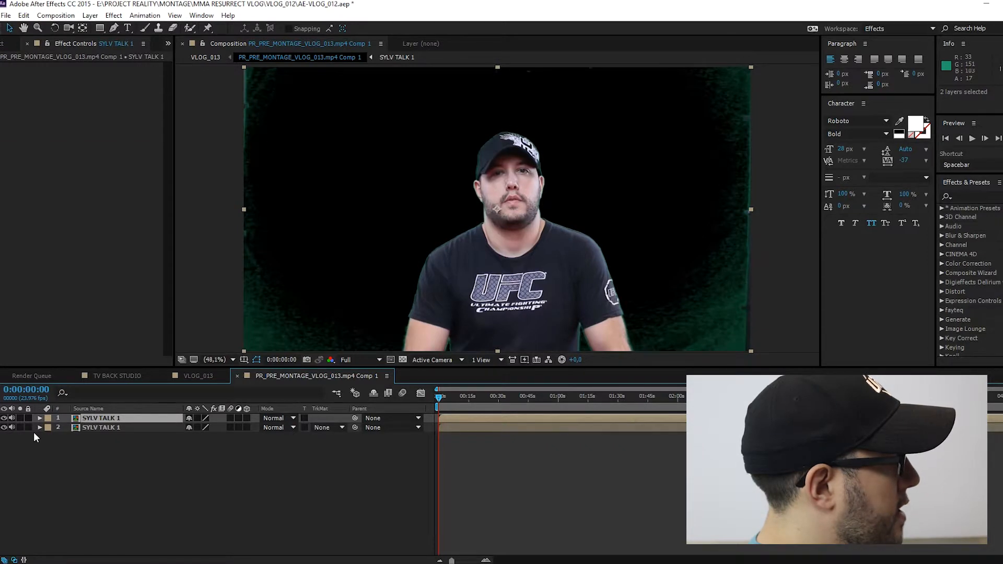
pyautogui.click(11, 427)
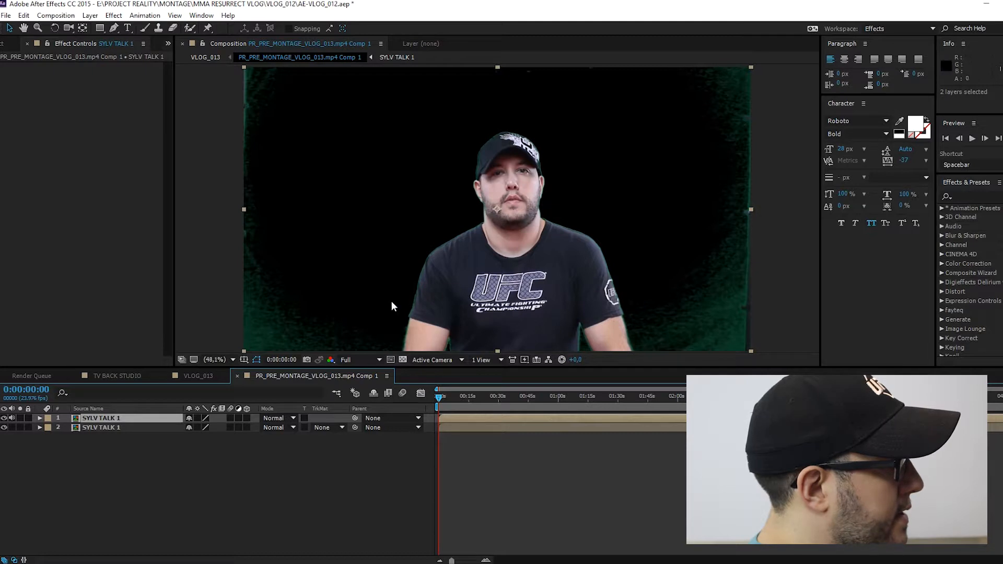
pyautogui.moveTo(466, 401); pyautogui.dragTo(522, 406)
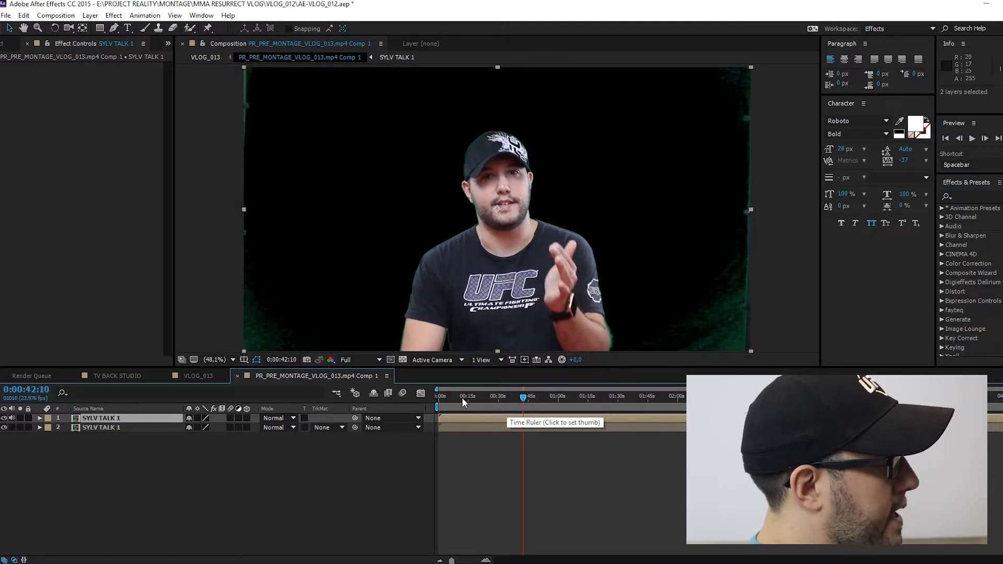
pyautogui.press('Home')
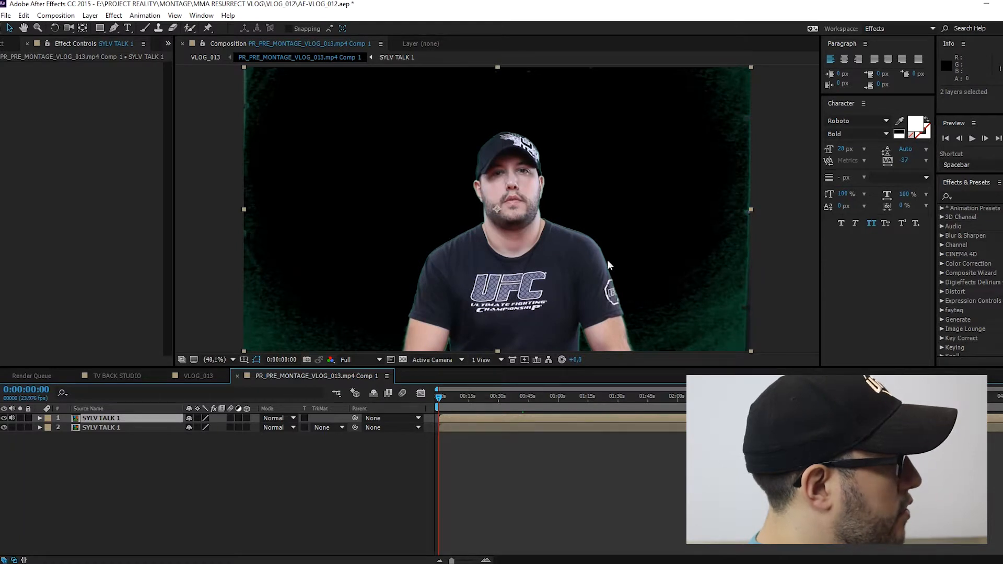
# - In the VLOG_013 composition, draw a rectangular mask around the man on the nested footage layer, cutting off the outer edges
pyautogui.click(199, 375)
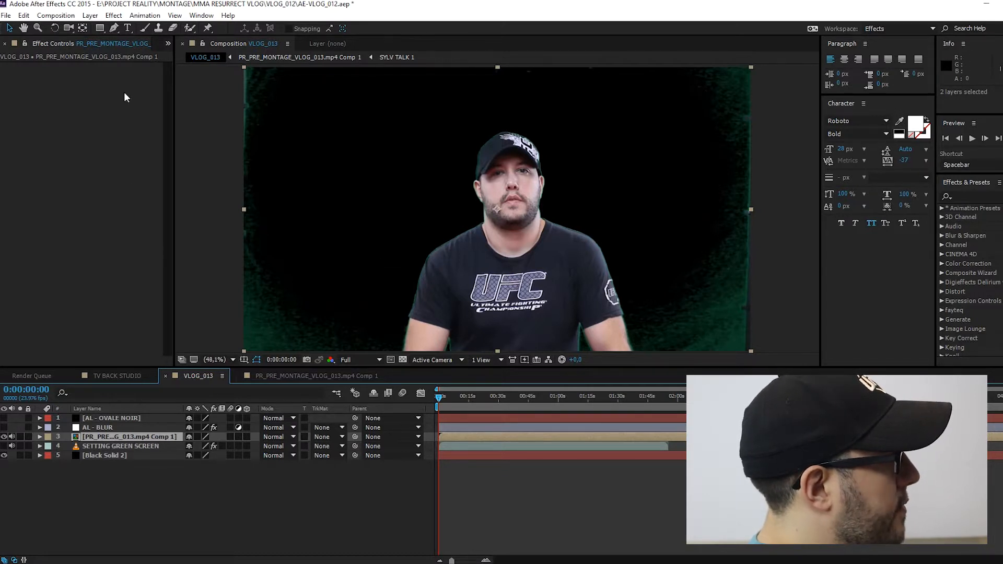
pyautogui.click(99, 28)
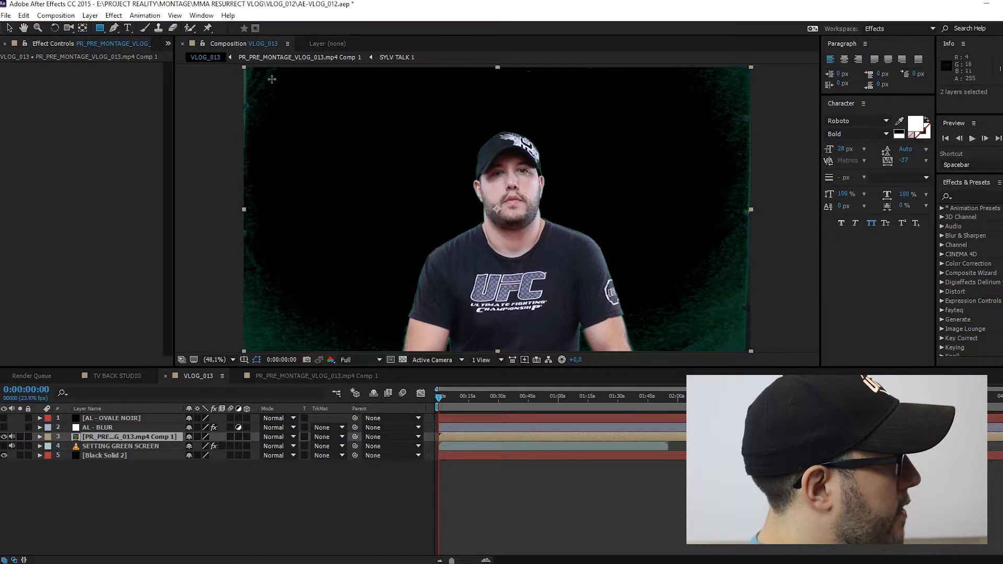
pyautogui.moveTo(274, 77); pyautogui.dragTo(737, 353)
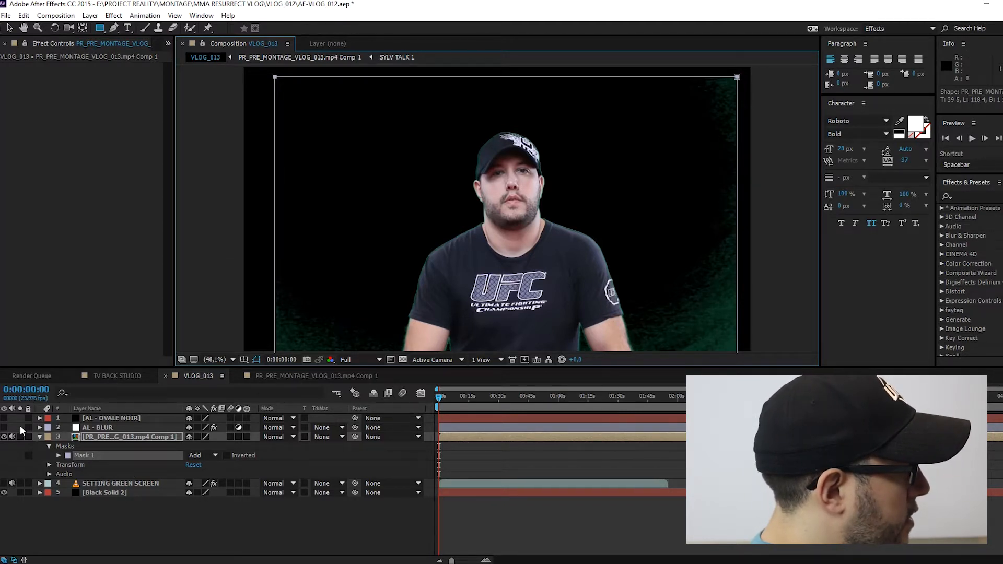
# - Copy all effects from the SETTING GREEN SCREEN layer and paste them onto the masked footage composition layer
pyautogui.click(99, 482)
pyautogui.click(8, 238)
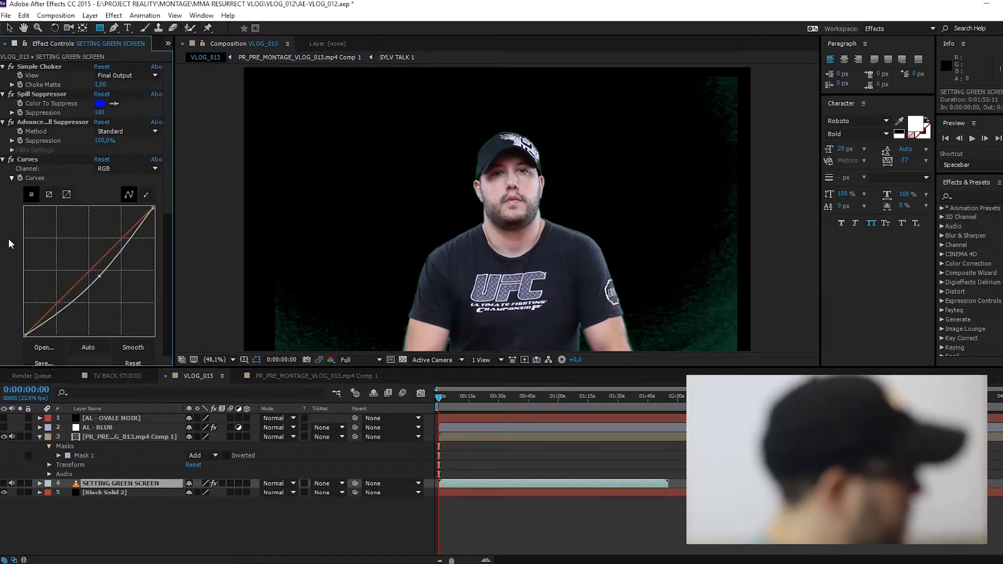
pyautogui.hotkey('ctrl', 'a')
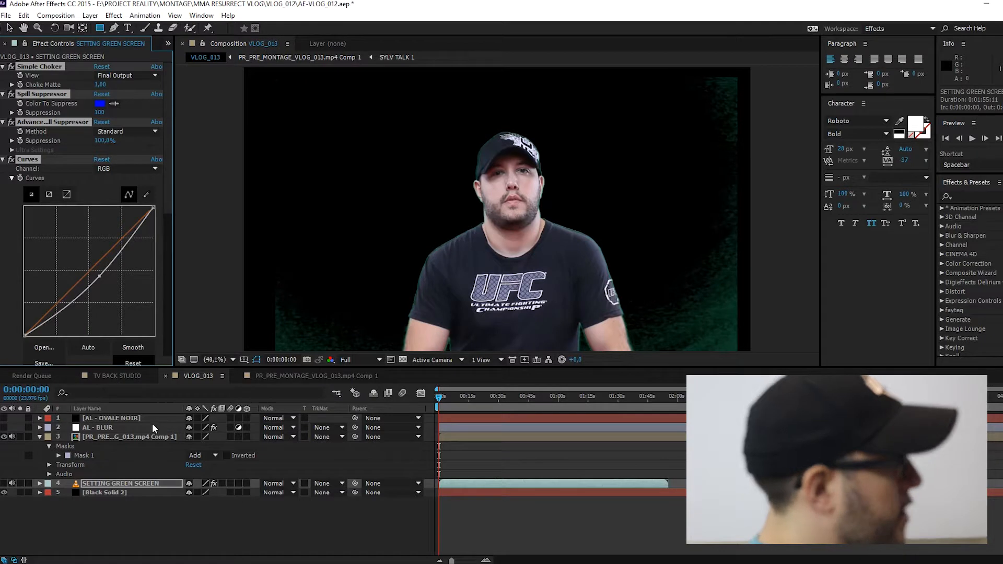
pyautogui.click(122, 434)
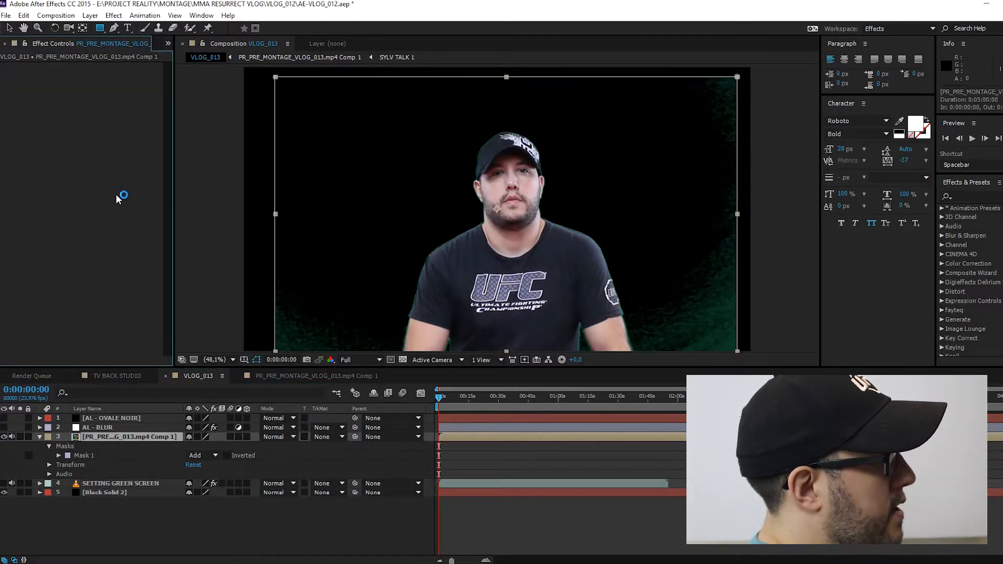
pyautogui.hotkey('ctrl', 'v')
# - Review the pasted effects, switch them all off, and turn Simple Choker, Spill Suppressor and Advanced Spill Suppressor back on to compare the key
pyautogui.scroll(-3, 101, 200)
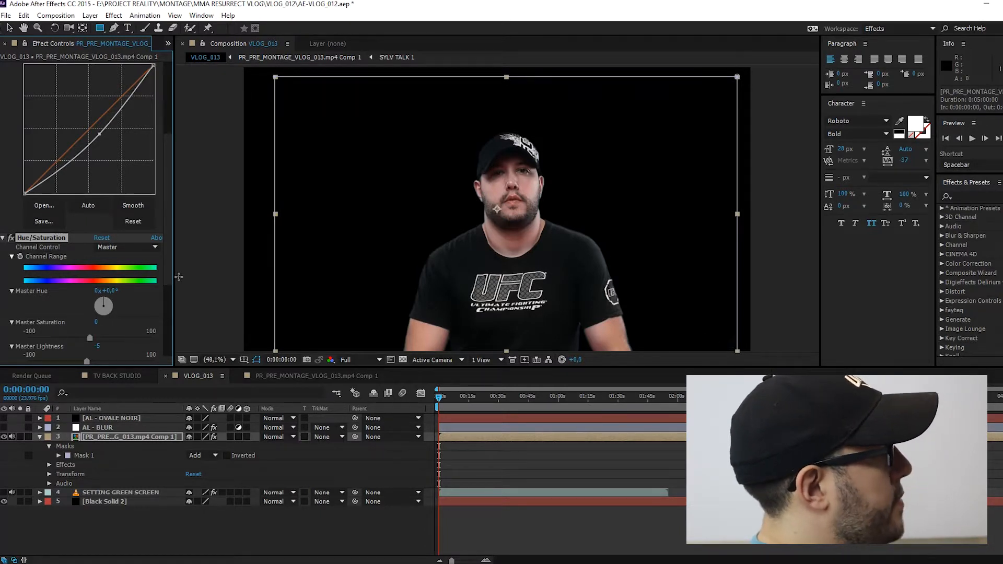
pyautogui.scroll(4, 159, 235)
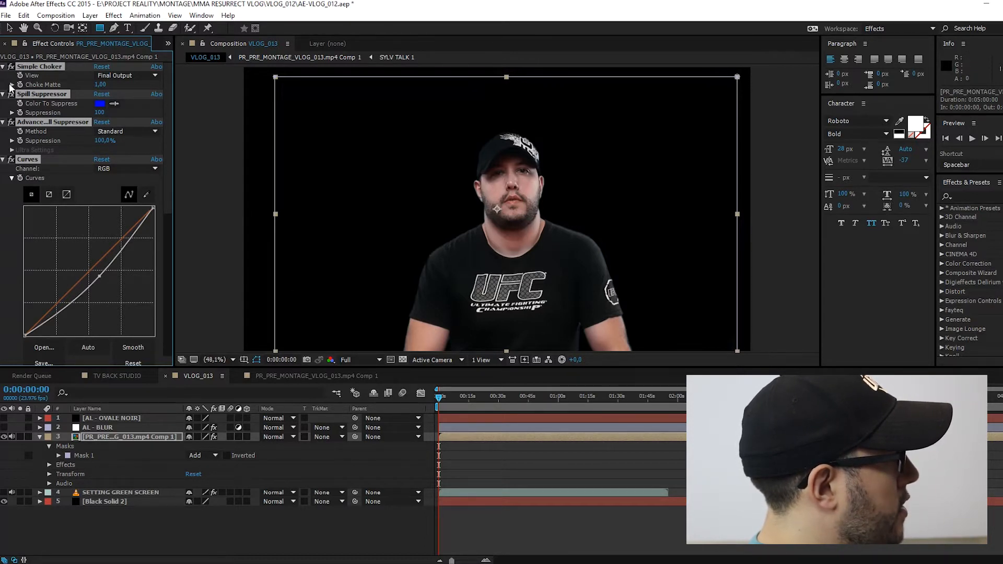
pyautogui.click(10, 66)
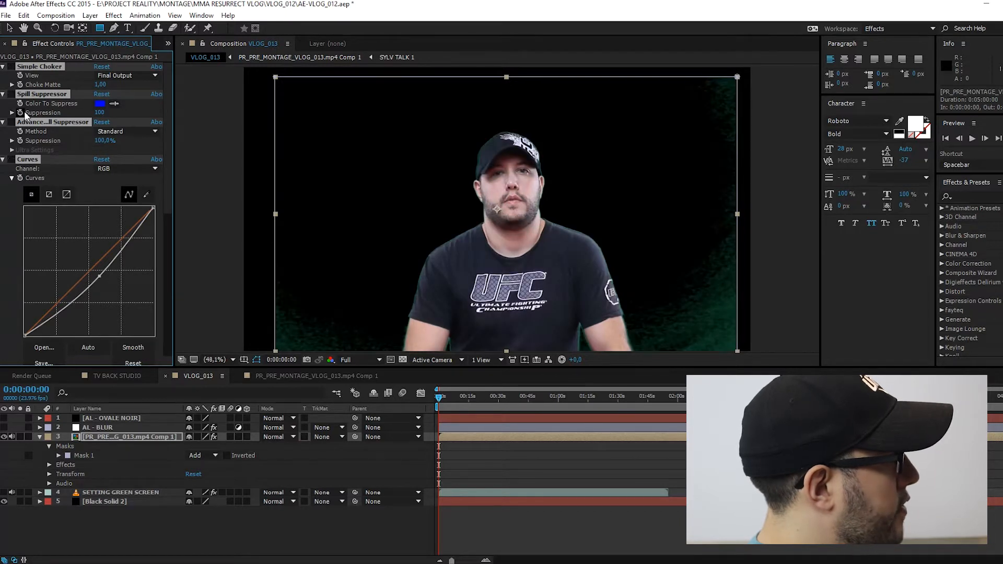
pyautogui.click(4, 218)
pyautogui.click(36, 68)
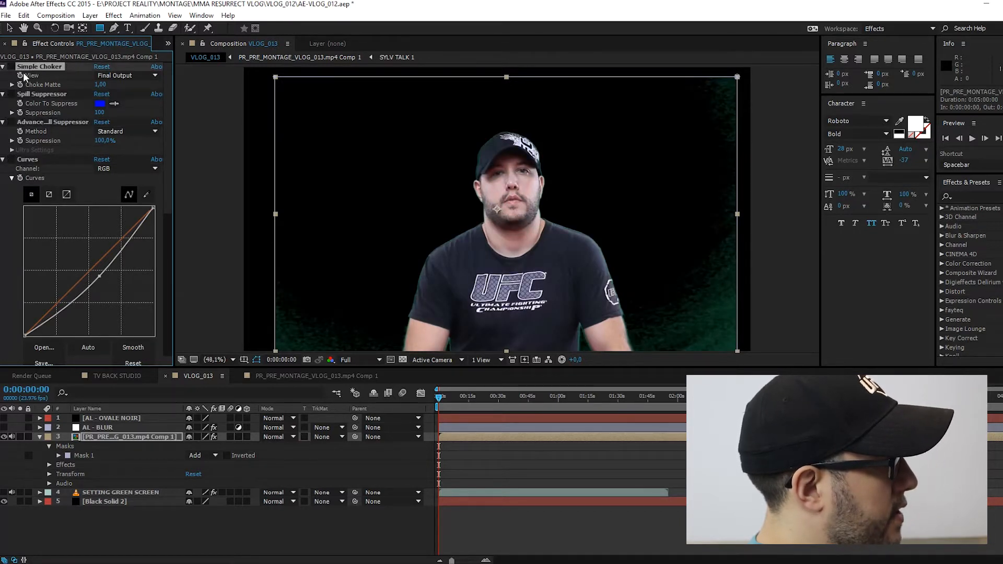
pyautogui.click(11, 67)
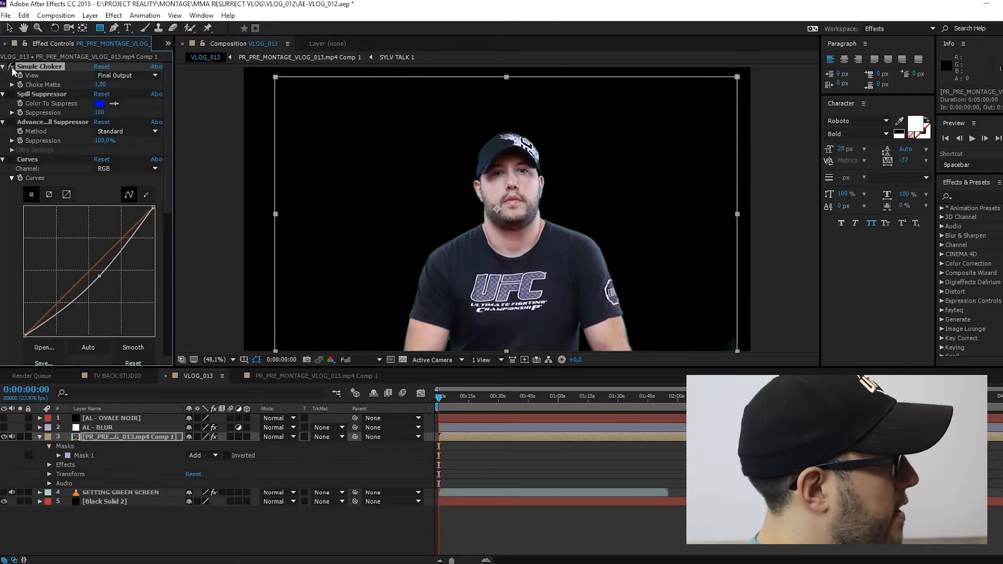
pyautogui.click(11, 68)
pyautogui.click(11, 67)
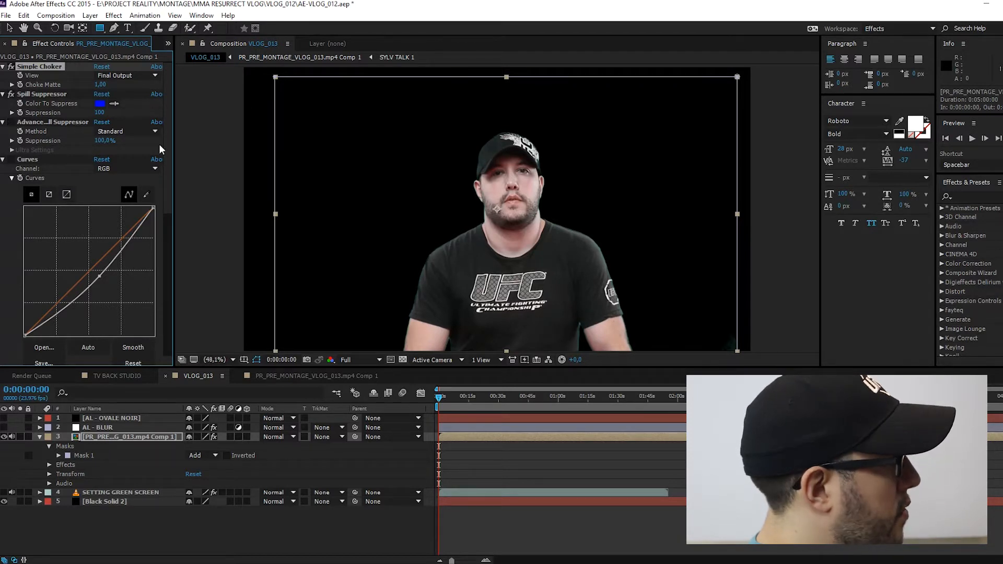
# - Re-enable Curves, Hue/Saturation, Looks and Edge Blur on the footage composition layer to check what each contributes
pyautogui.click(10, 160)
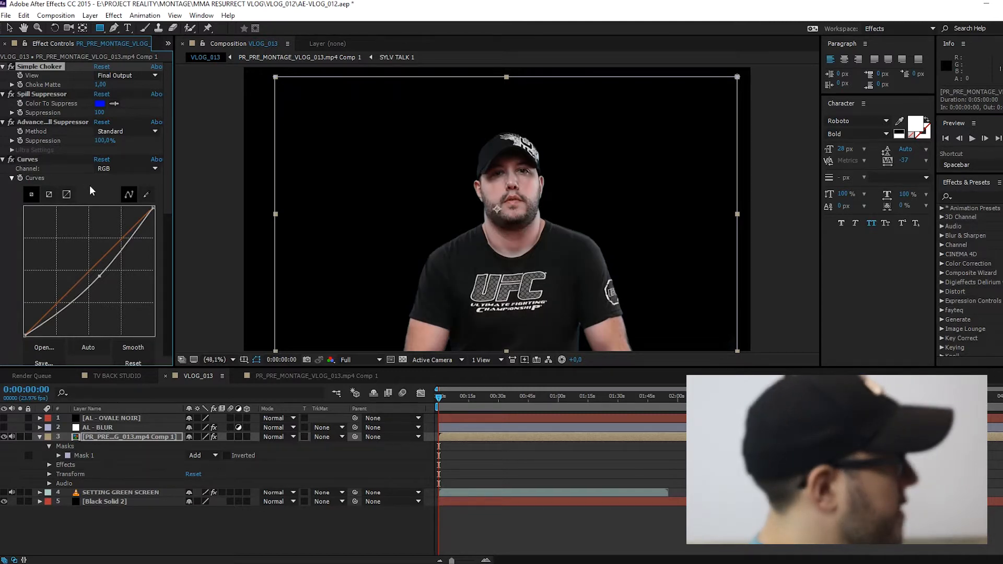
pyautogui.scroll(-1, 112, 186)
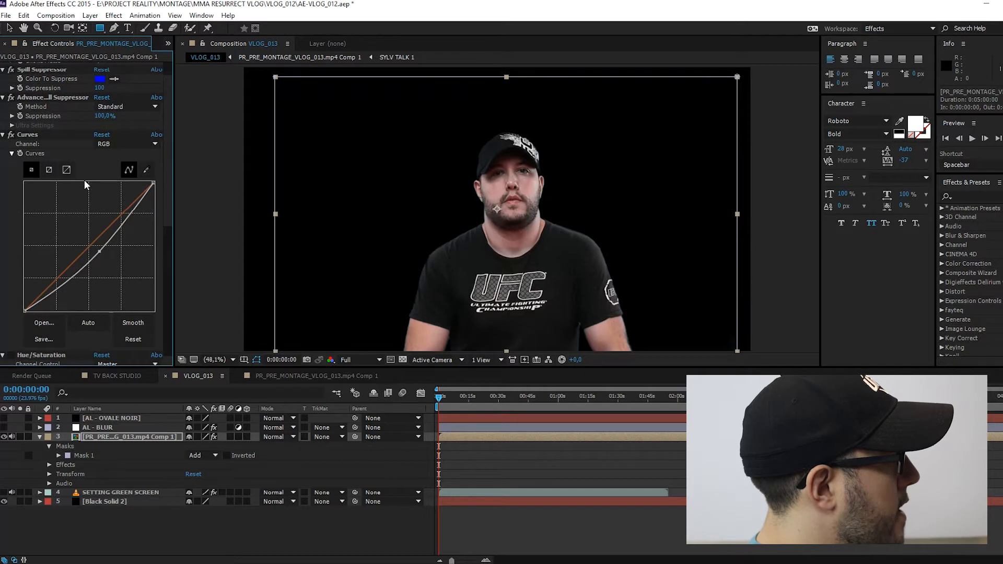
pyautogui.scroll(-4, 84, 180)
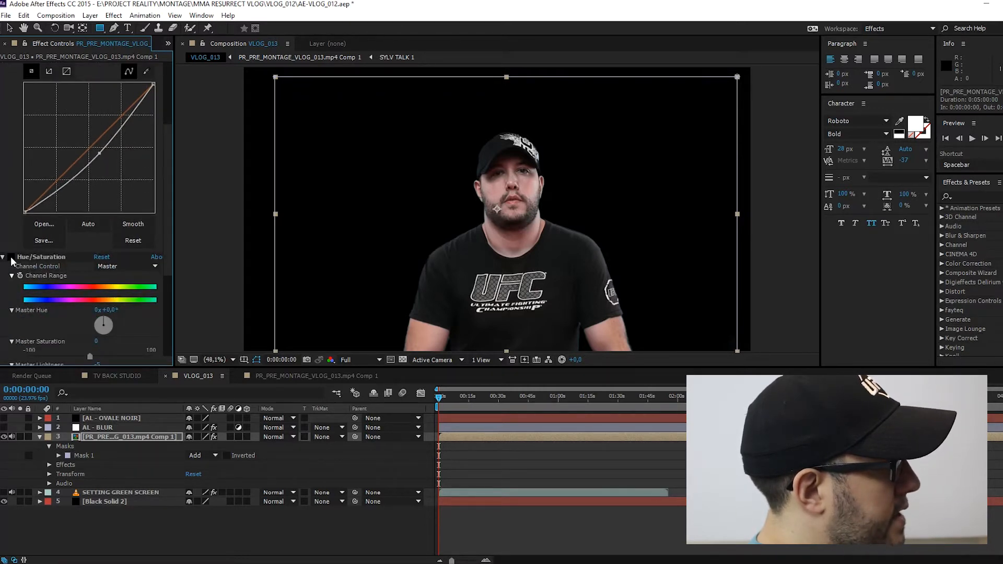
pyautogui.click(11, 257)
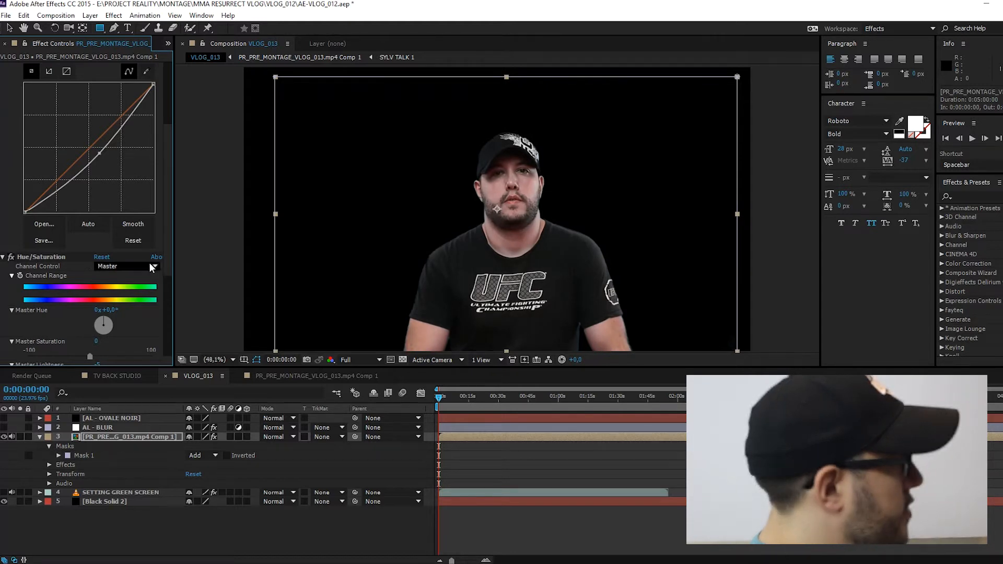
pyautogui.scroll(-6, 149, 262)
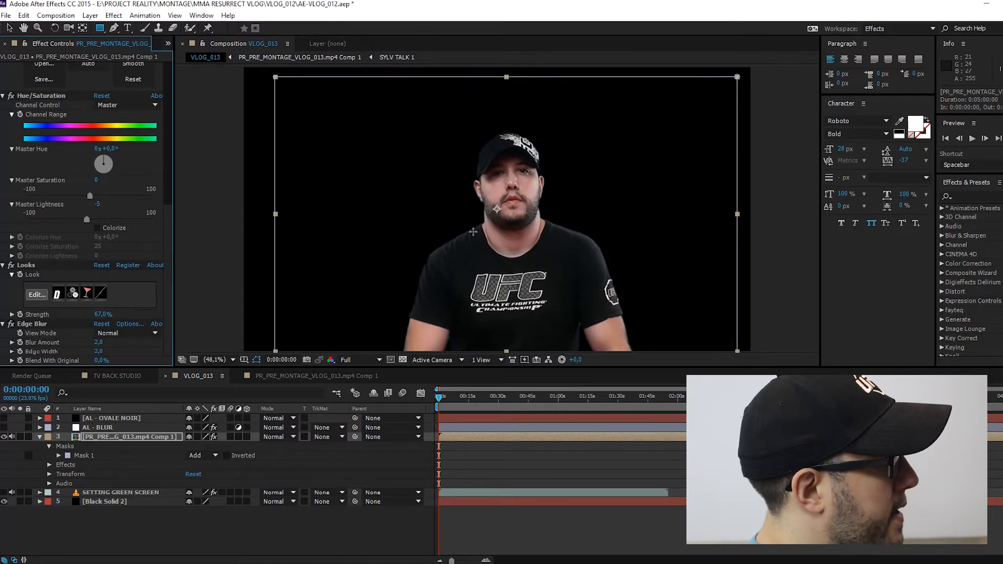
pyautogui.moveTo(418, 263); pyautogui.dragTo(426, 271)
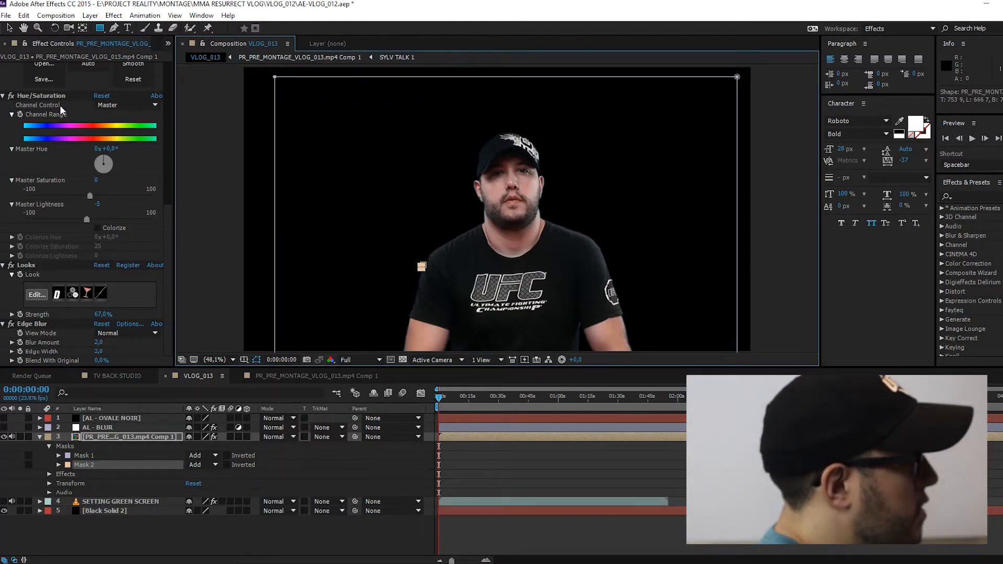
pyautogui.press('v')
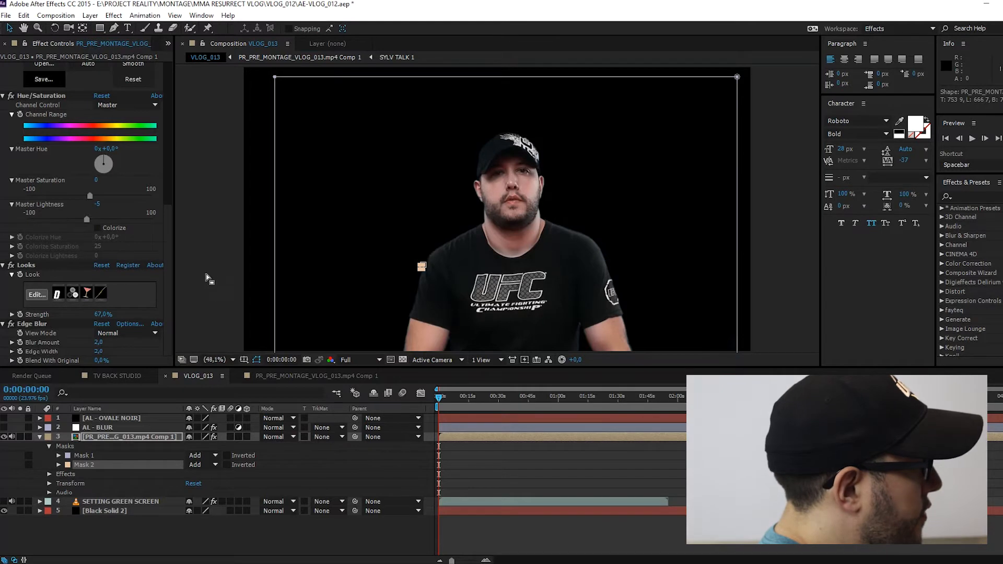
pyautogui.hotkey('ctrl', 'z')
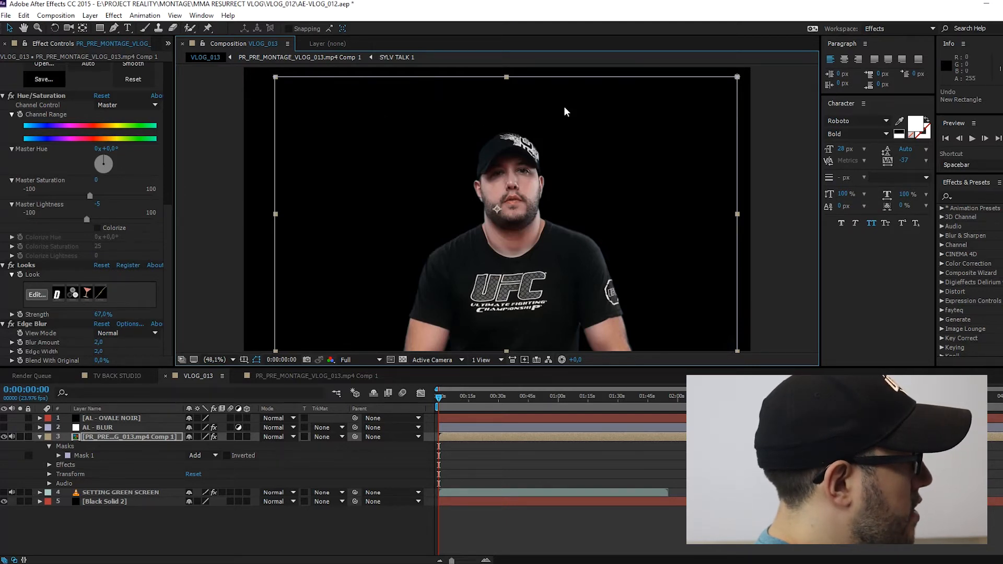
# - Make the AL - OVALE NOIR and AL - BLUR layers visible, and add the TV BACK STUDIO composition directly above Black Solid 2
pyautogui.click(4, 418)
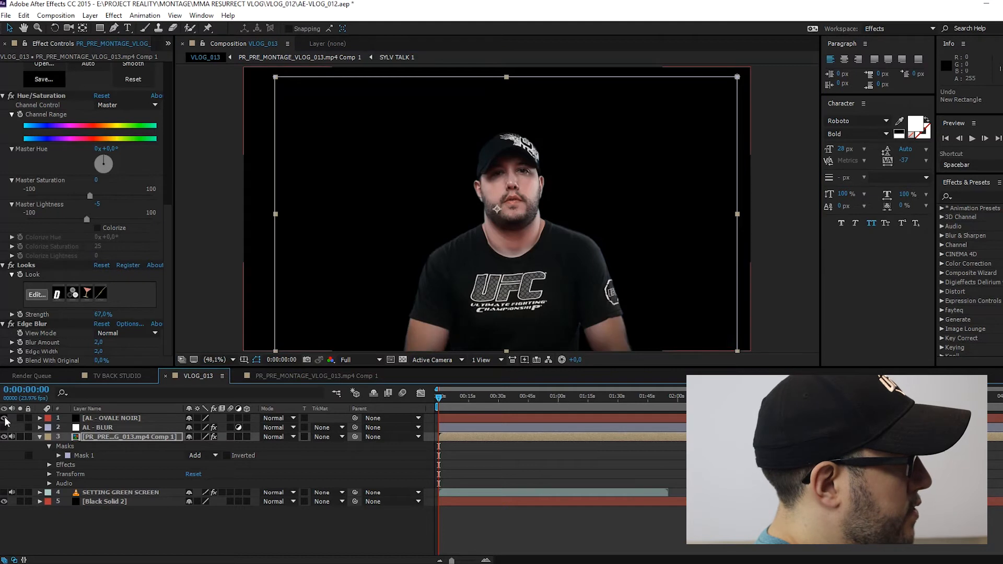
pyautogui.click(4, 428)
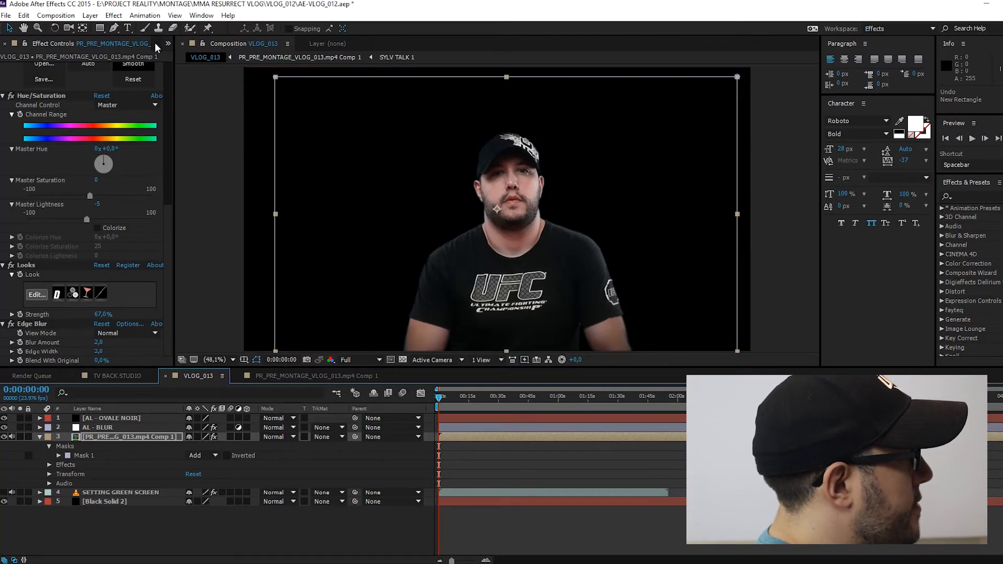
pyautogui.click(169, 44)
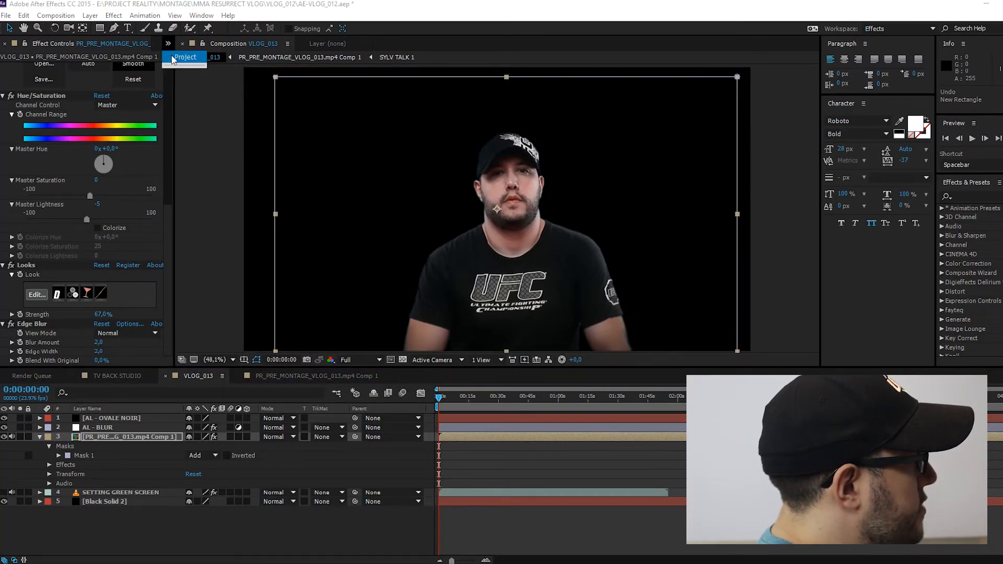
pyautogui.click(174, 54)
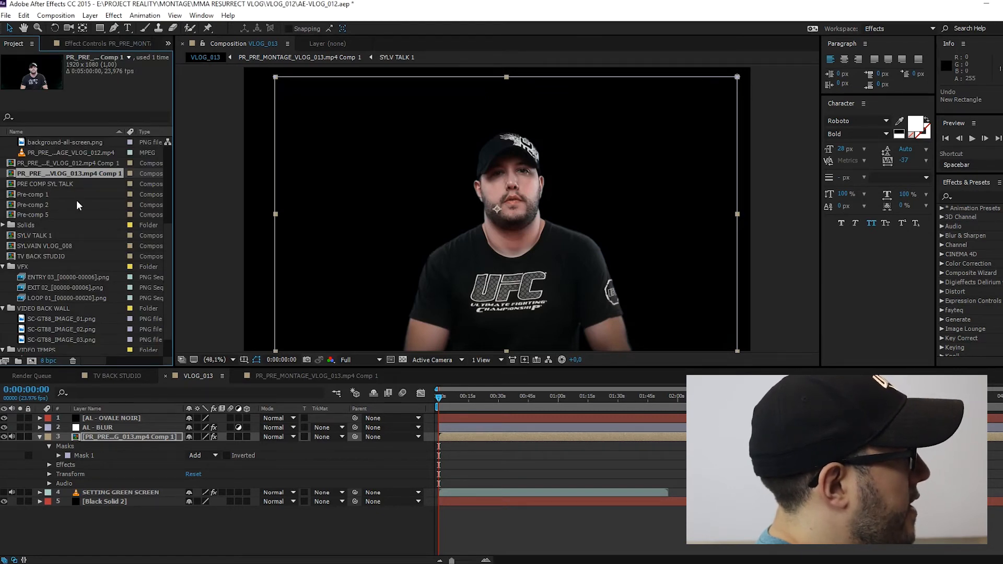
pyautogui.moveTo(46, 256); pyautogui.dragTo(130, 494)
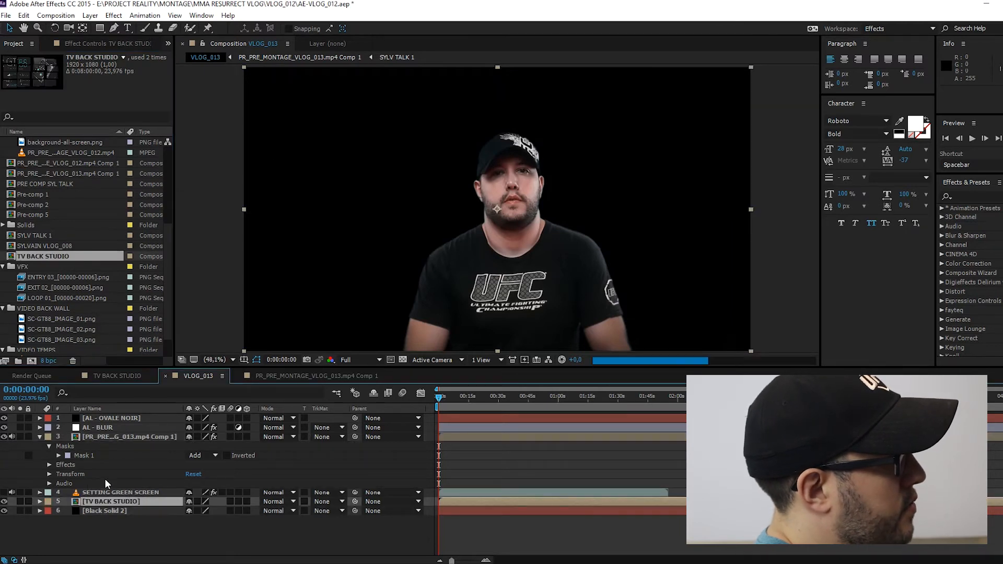